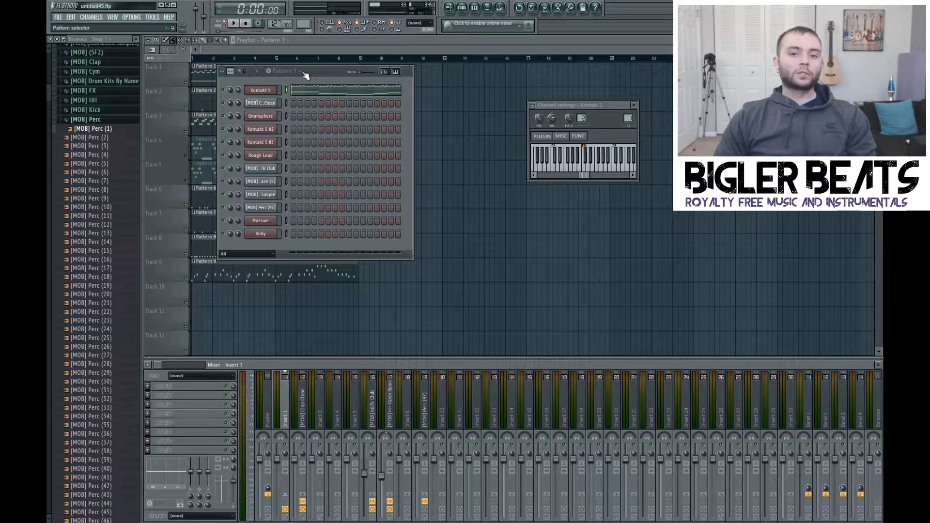
# - Open the Kontakt 5 channel's instrument, listen to Pattern 1 with it, and close the instrument
pyautogui.click(274, 92)
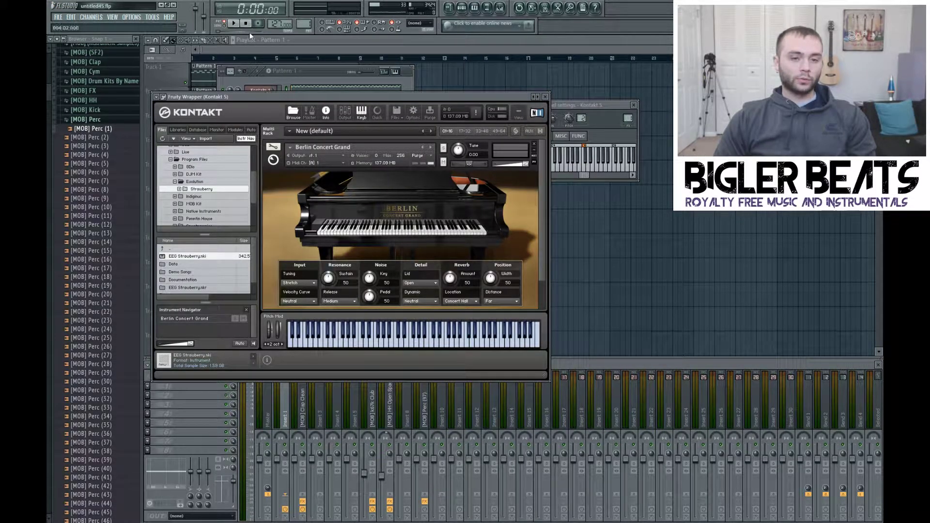
pyautogui.click(234, 23)
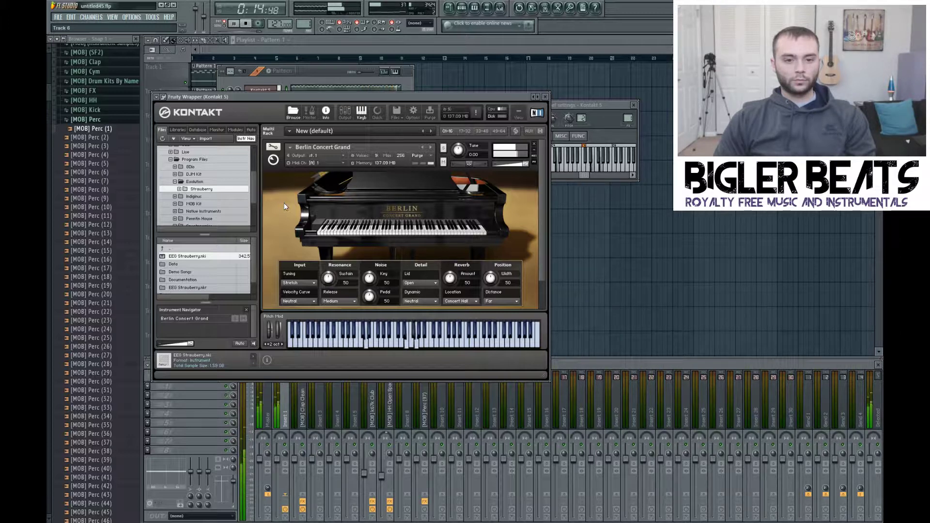
pyautogui.press('space')
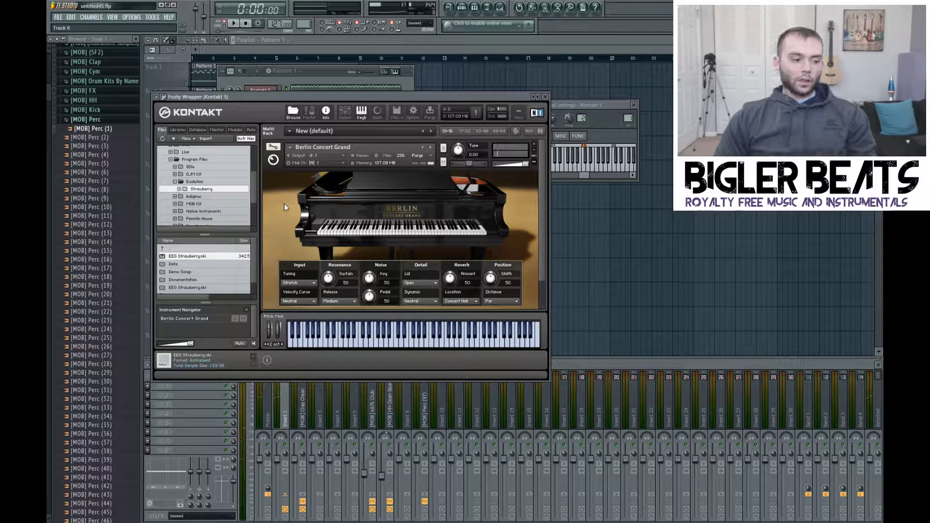
pyautogui.click(331, 70)
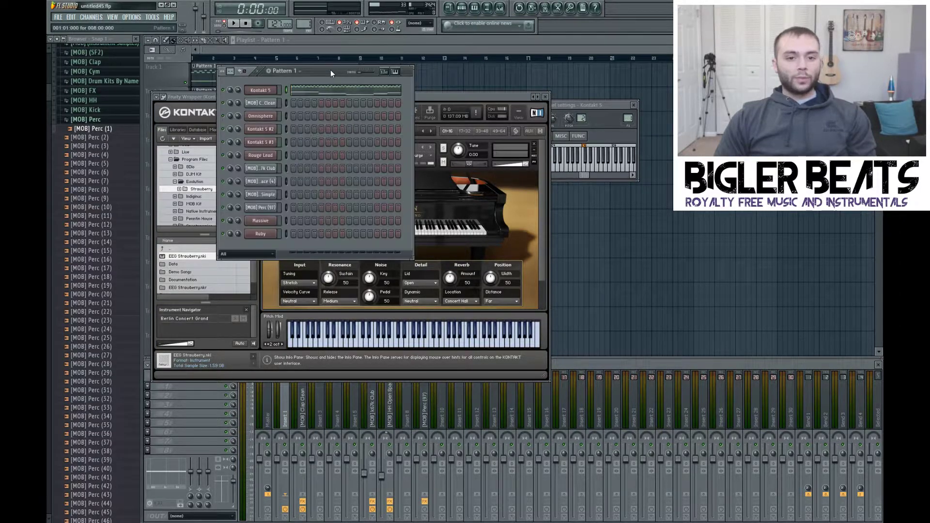
pyautogui.click(545, 97)
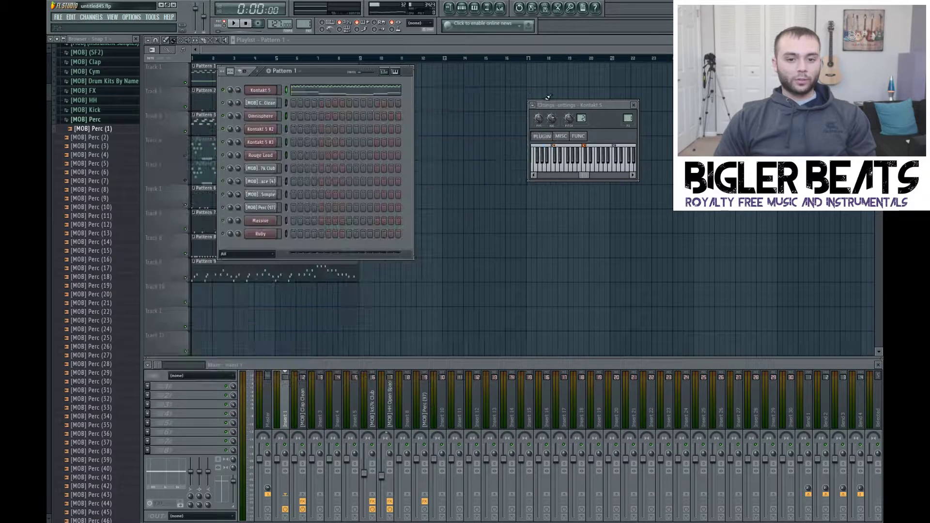
# - Examine the Kontakt 5 notes across the whole pattern in the piano roll and preview level scaling without applying it
pyautogui.click(359, 92)
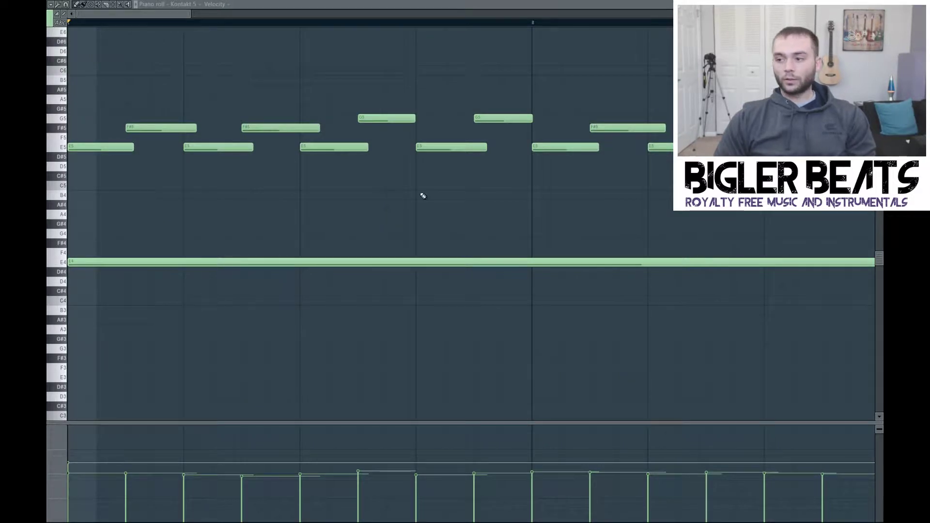
pyautogui.scroll(-5, 297, 207)
pyautogui.scroll(-1, 266, 328)
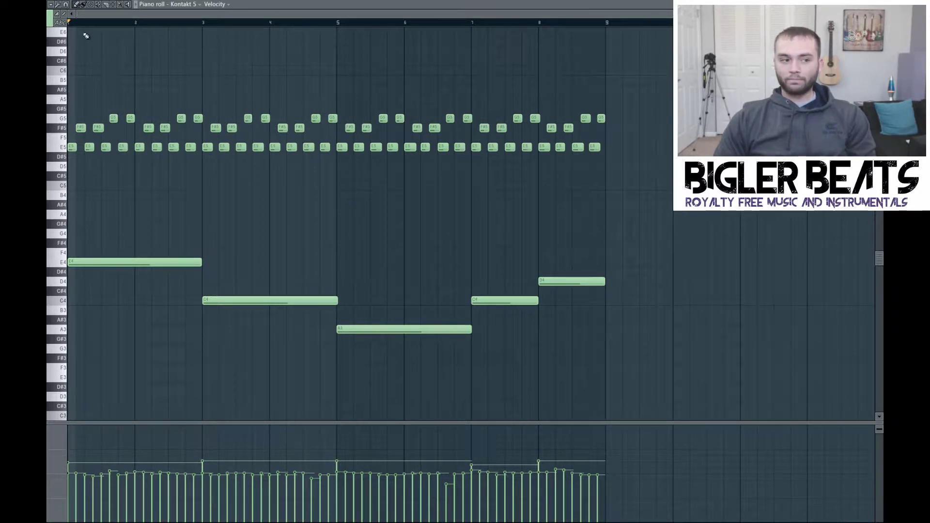
pyautogui.click(58, 5)
pyautogui.click(66, 161)
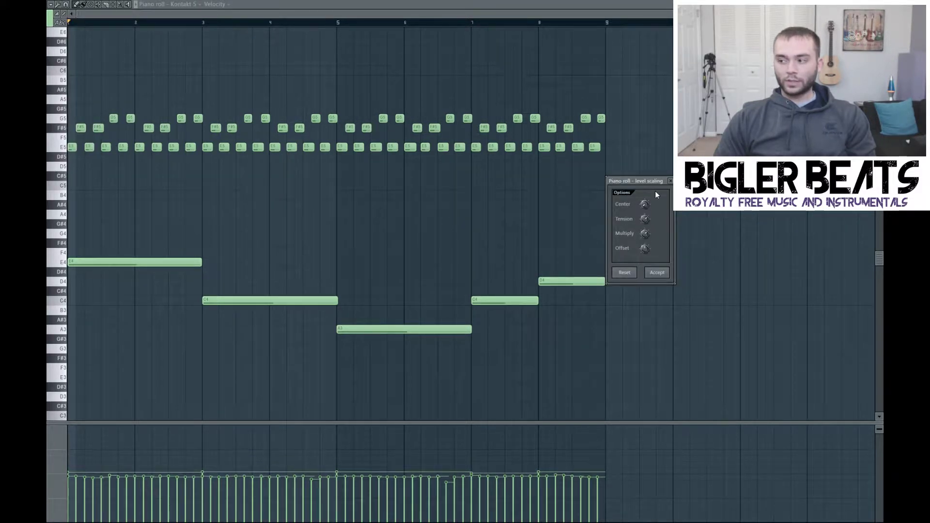
pyautogui.click(670, 181)
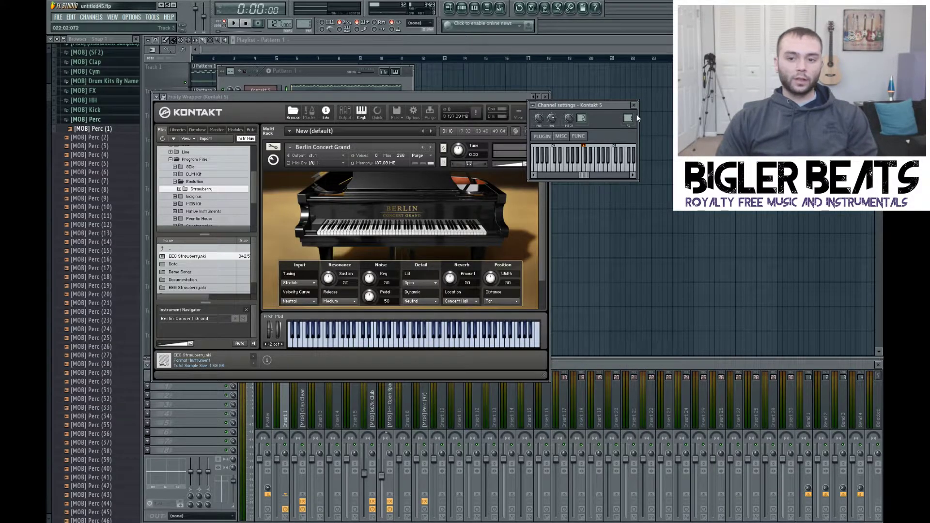
# - Load the Waves RCompressor Stereo into the first effect slot of mixer Insert 1 and place it beside the channel list
pyautogui.press('Escape')
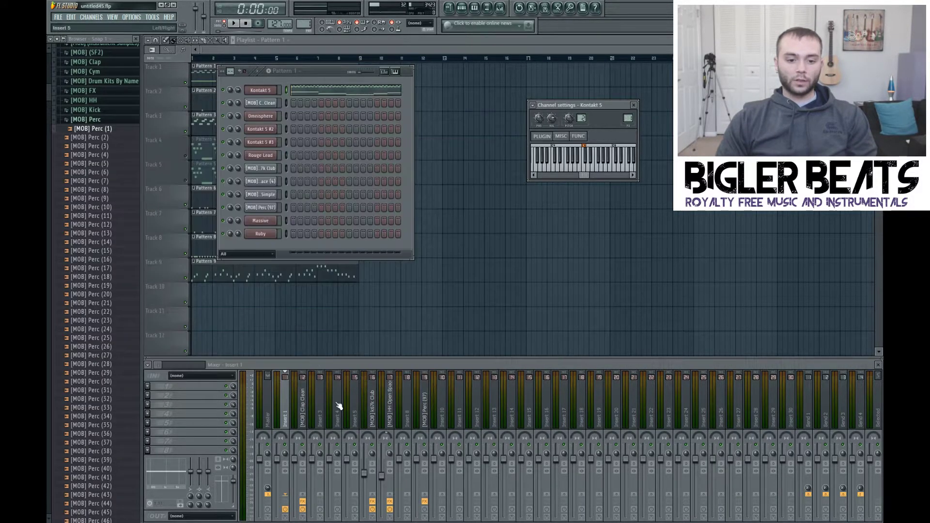
pyautogui.click(287, 416)
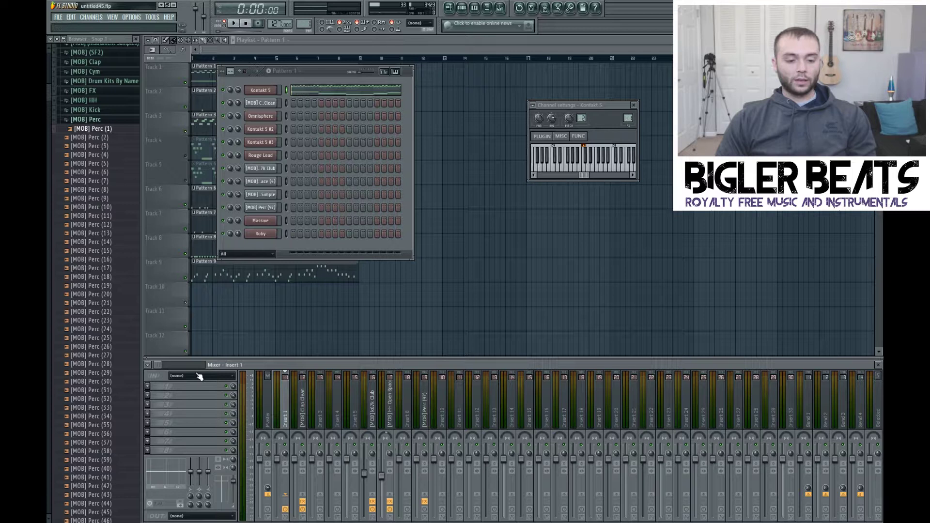
pyautogui.click(148, 386)
pyautogui.moveTo(201, 364)
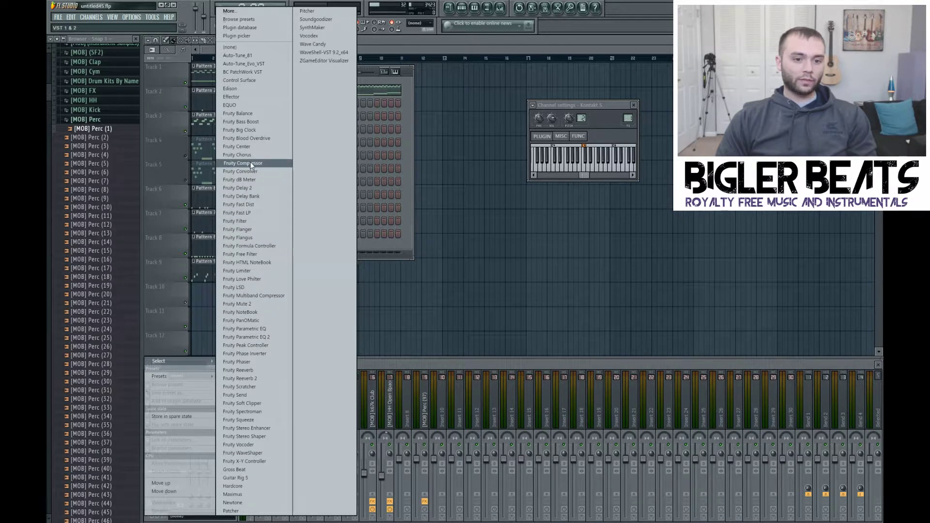
pyautogui.click(317, 52)
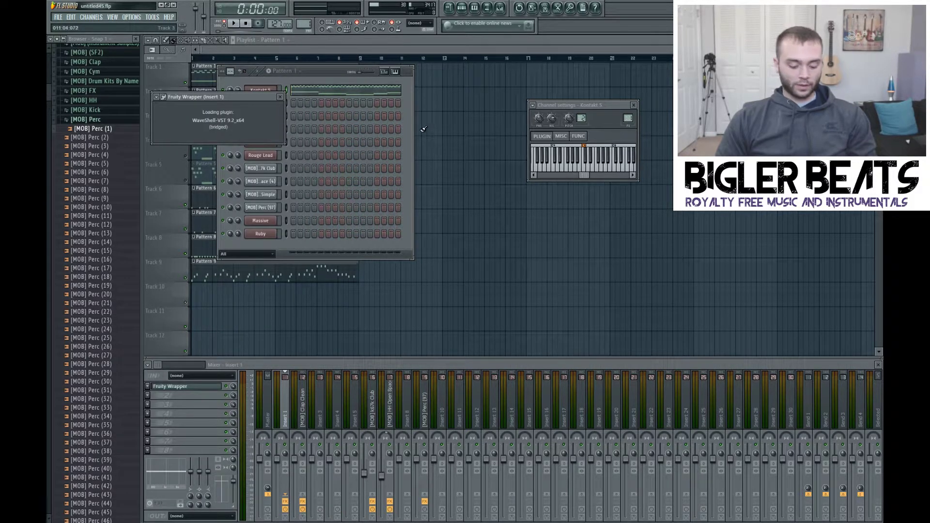
pyautogui.click(237, 142)
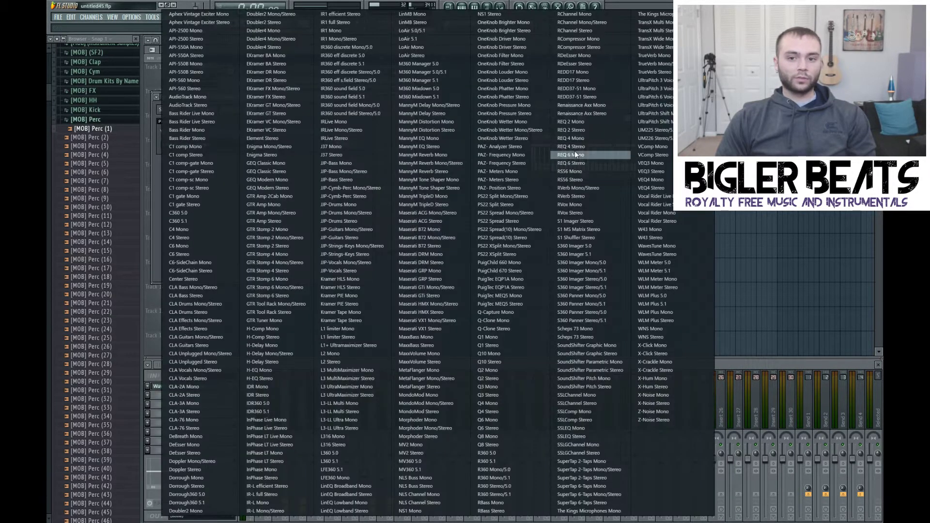
pyautogui.click(604, 46)
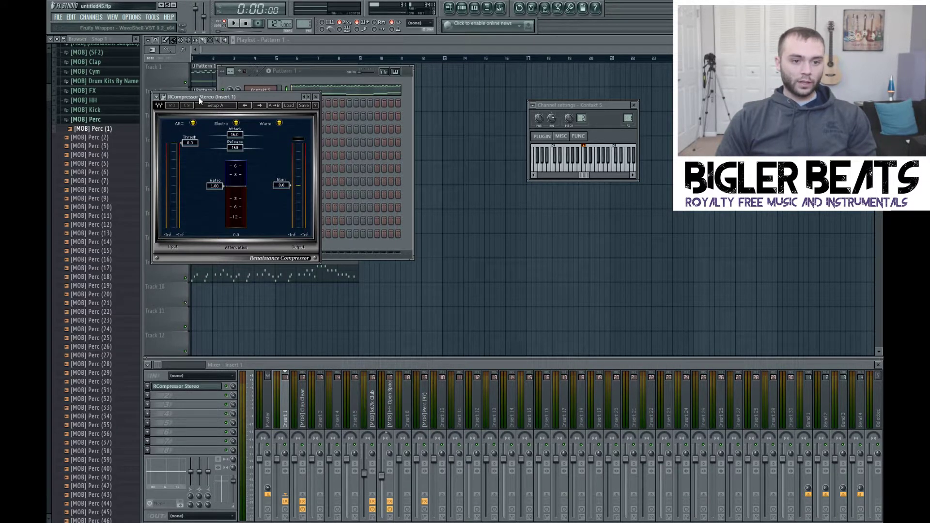
pyautogui.moveTo(199, 97); pyautogui.dragTo(463, 76)
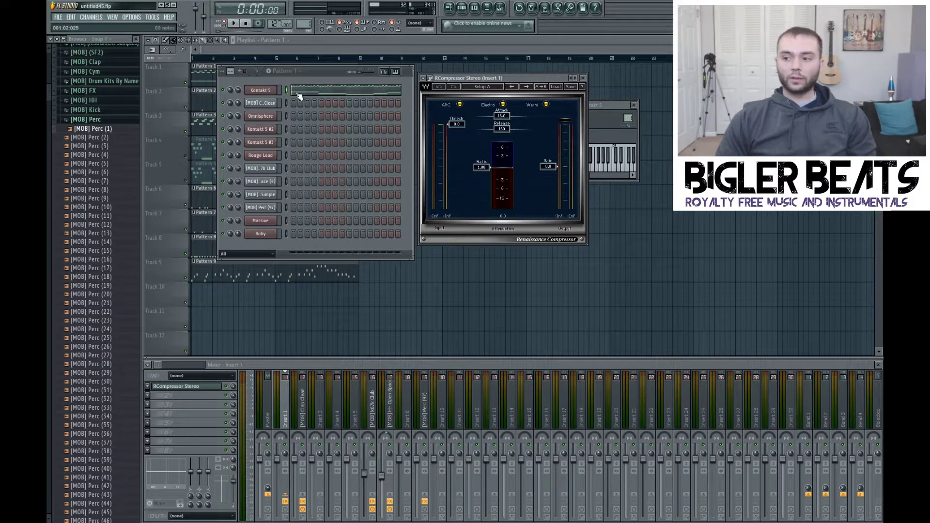
# - Set the RCompressor threshold to -17.2 while the pattern plays, and set the ratio to 2.00 with playback stopped
pyautogui.press('space')
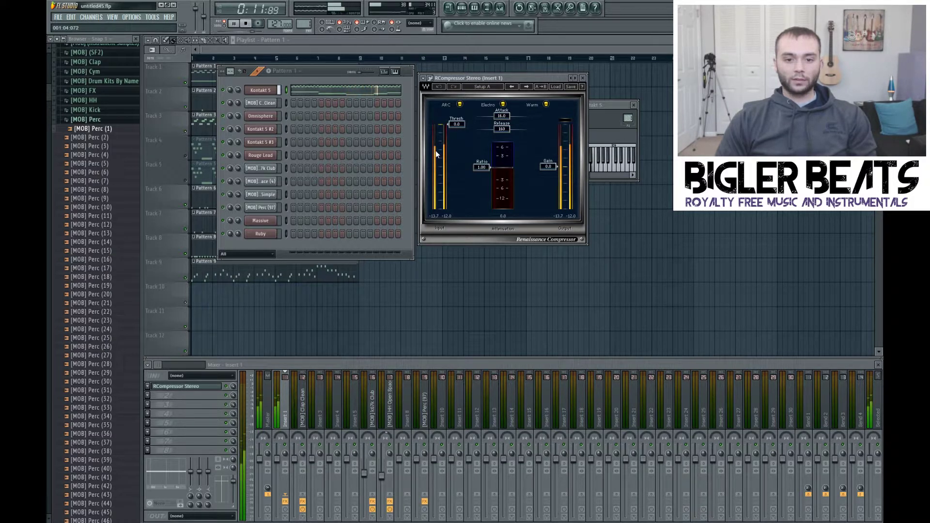
pyautogui.moveTo(452, 123); pyautogui.dragTo(452, 148)
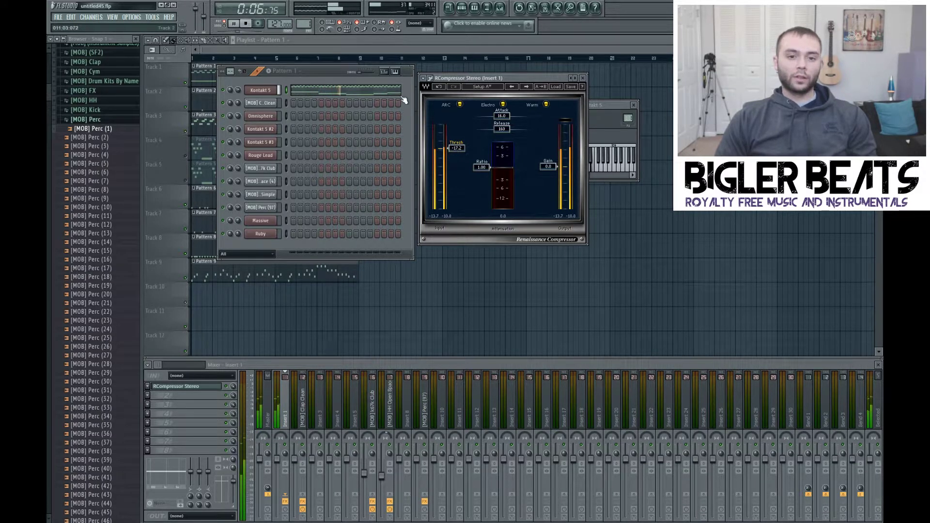
pyautogui.click(245, 23)
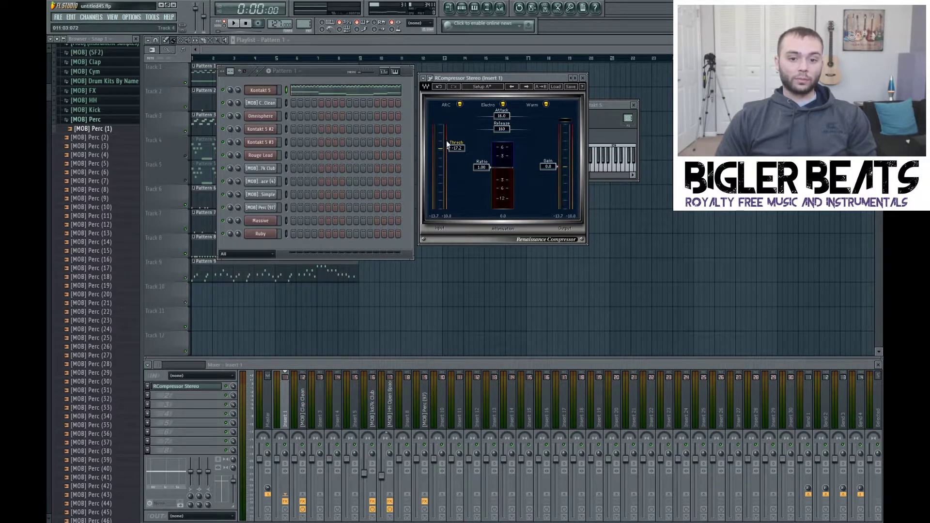
pyautogui.click(480, 167)
pyautogui.write('2')
pyautogui.press('Return')
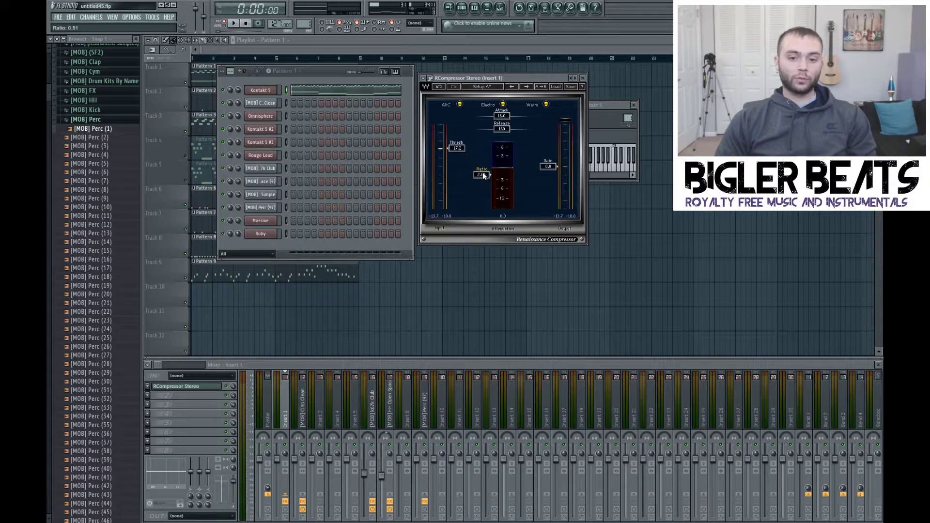
# - Try an RCompressor ratio of 3.99 and return it to 2.00
pyautogui.moveTo(482, 173); pyautogui.dragTo(485, 181)
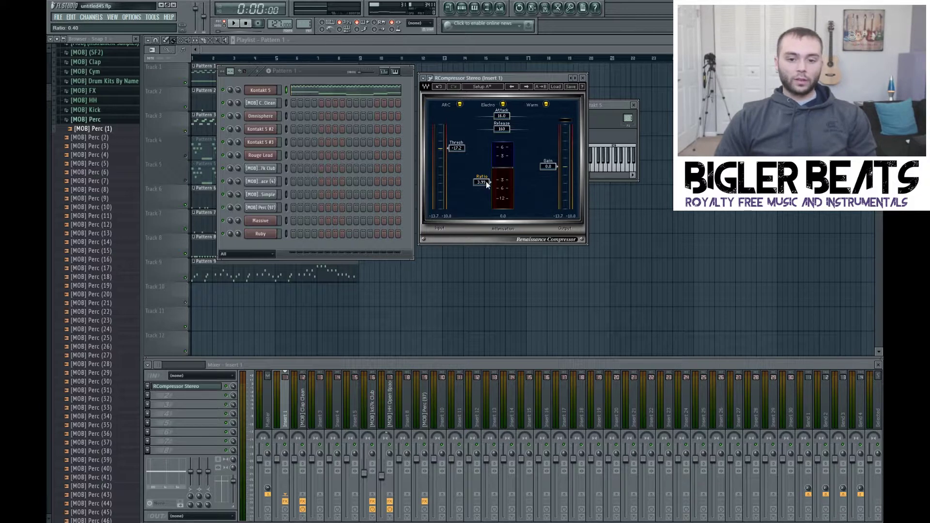
pyautogui.click(487, 184)
pyautogui.write('2')
pyautogui.press('Return')
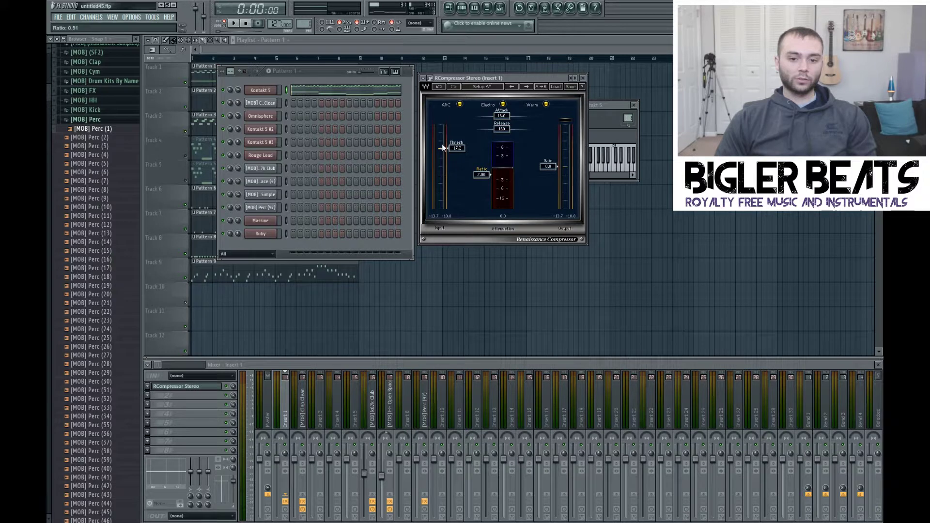
# - Play the pattern and try RCompressor thresholds between -15.4 and -18.0, ending at -18.0, and stop playback
pyautogui.click(237, 24)
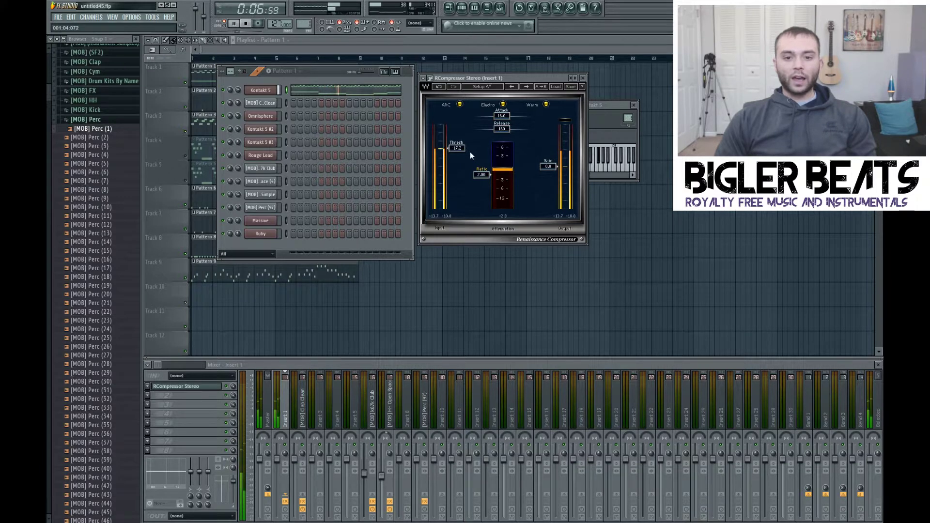
pyautogui.moveTo(461, 149); pyautogui.dragTo(461, 147)
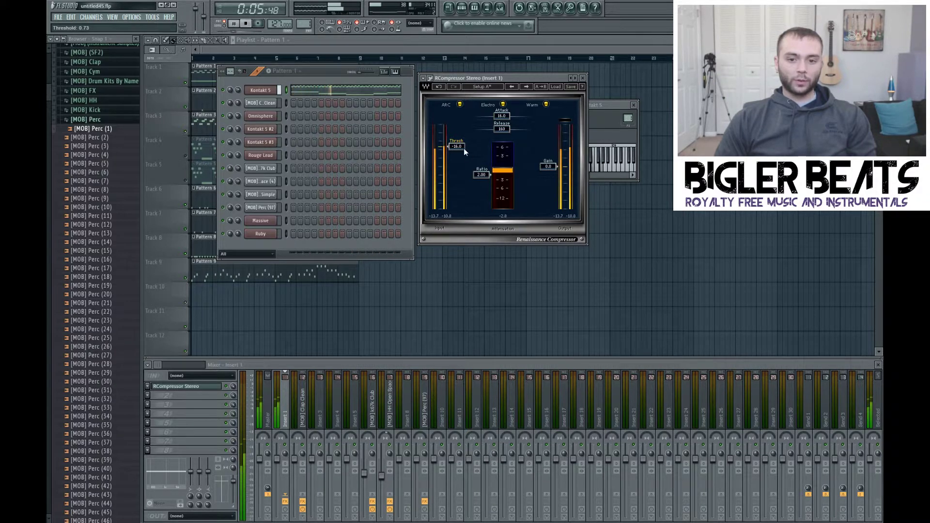
pyautogui.moveTo(464, 149); pyautogui.dragTo(464, 146)
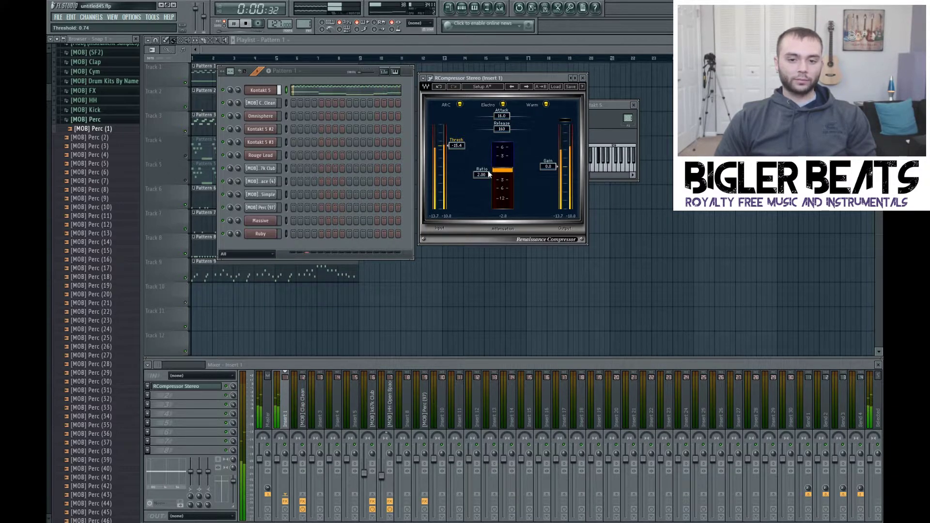
pyautogui.scroll(-4, 463, 146)
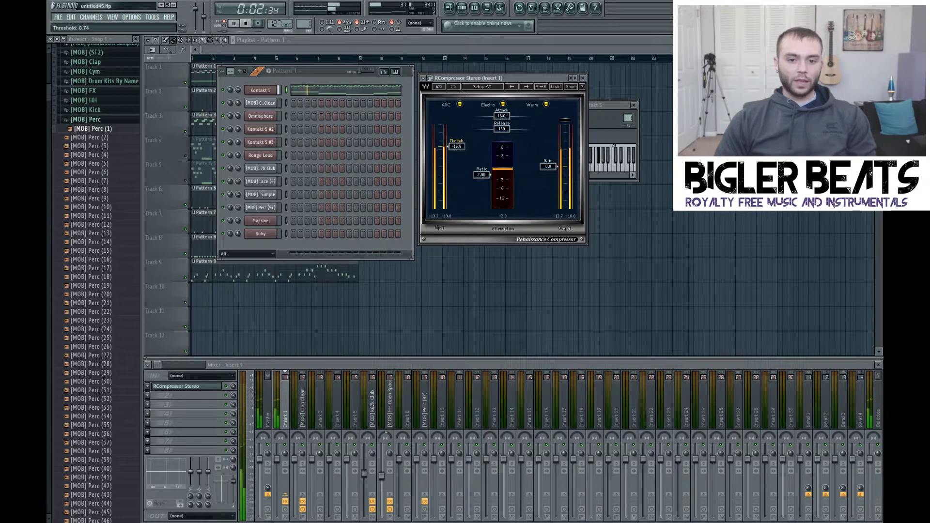
pyautogui.scroll(-5, 456, 148)
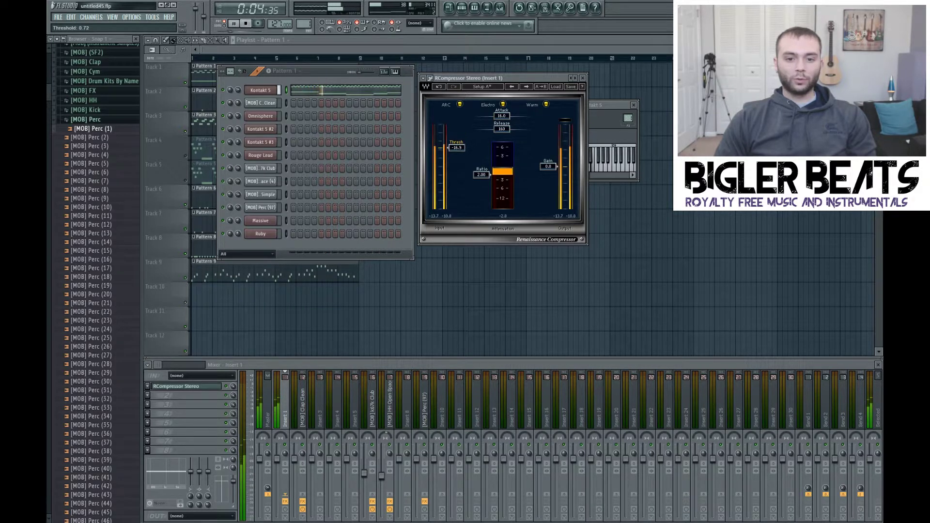
pyautogui.scroll(-1, 463, 150)
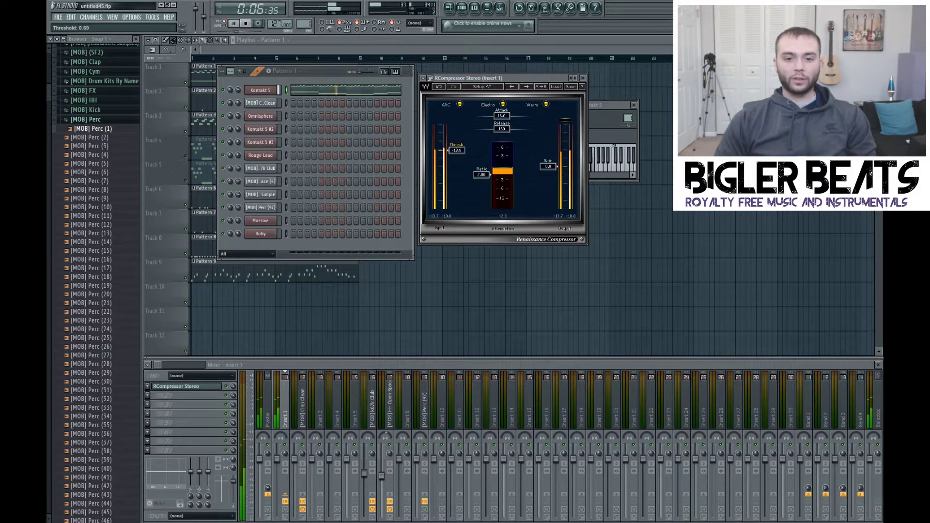
pyautogui.click(245, 23)
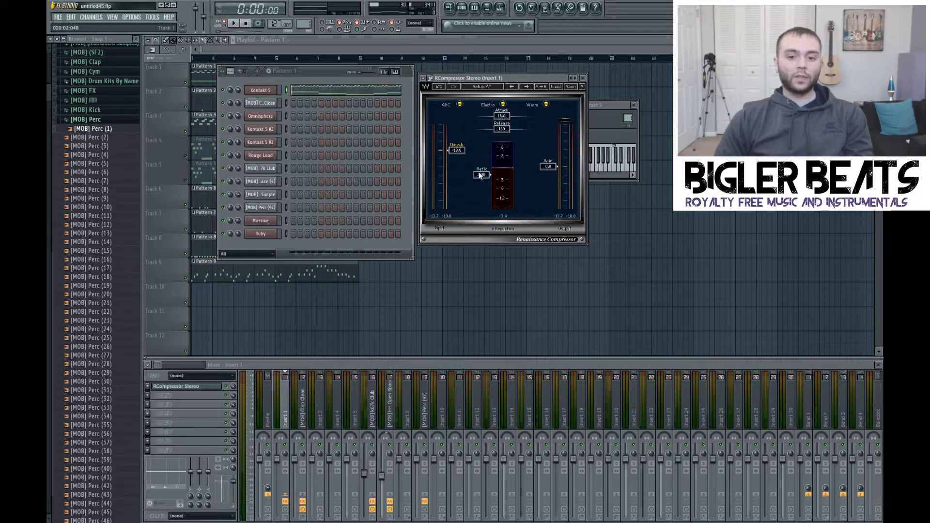
# - Try a ratio of 3.99 with the threshold at -19.3 on the RCompressor while the pattern plays
pyautogui.moveTo(479, 173); pyautogui.dragTo(480, 177)
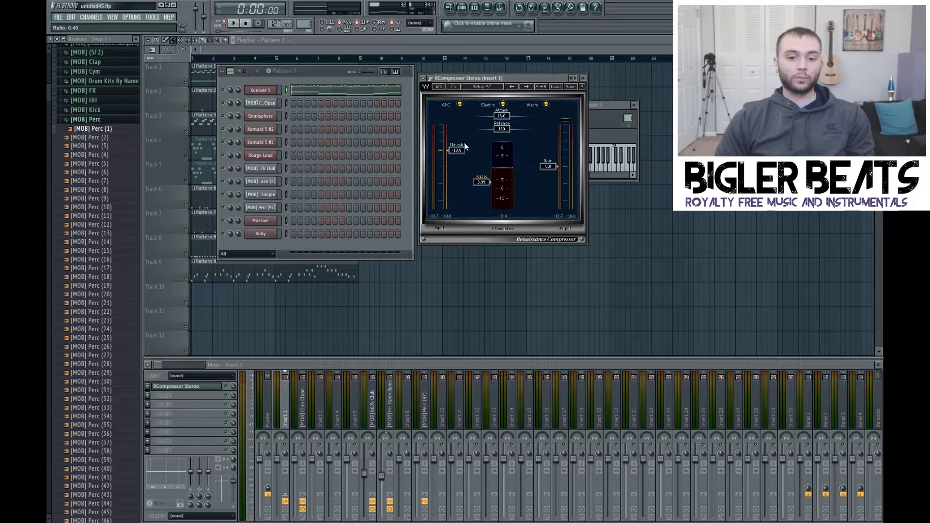
pyautogui.press('space')
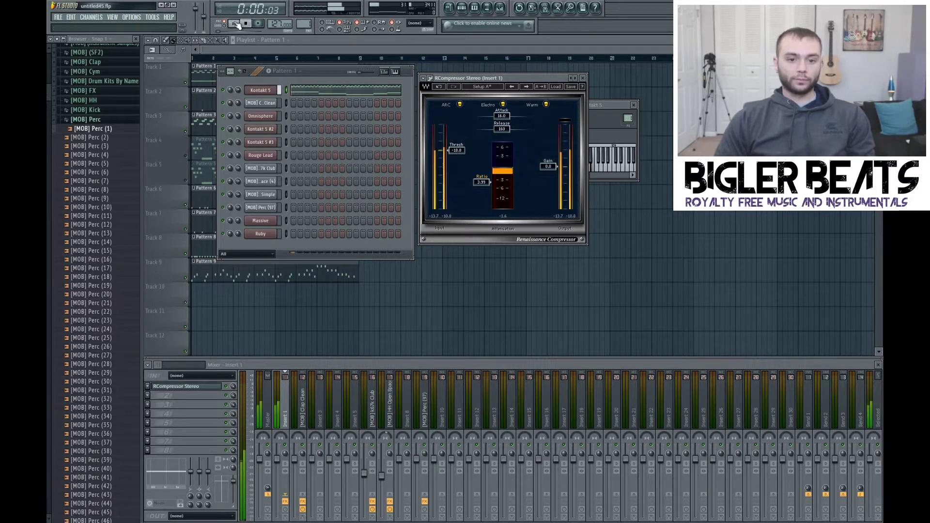
pyautogui.scroll(-5, 457, 151)
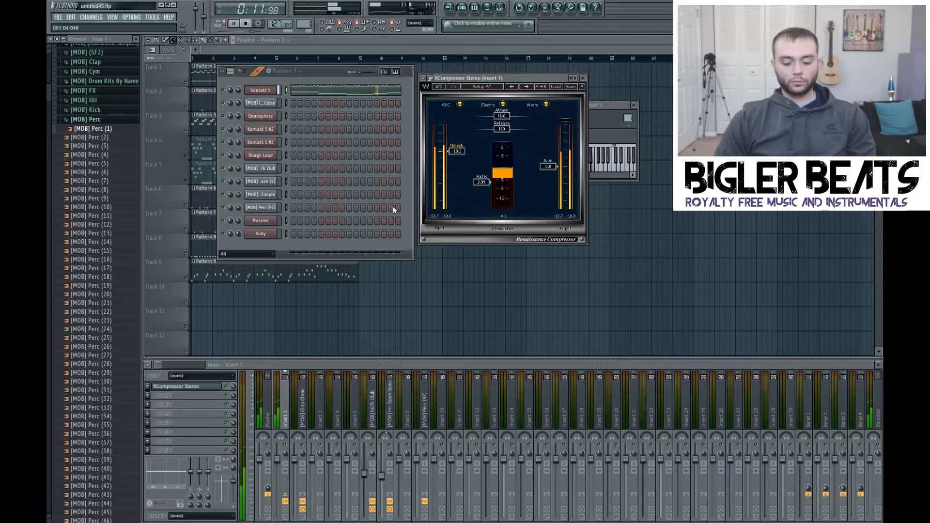
pyautogui.press('space')
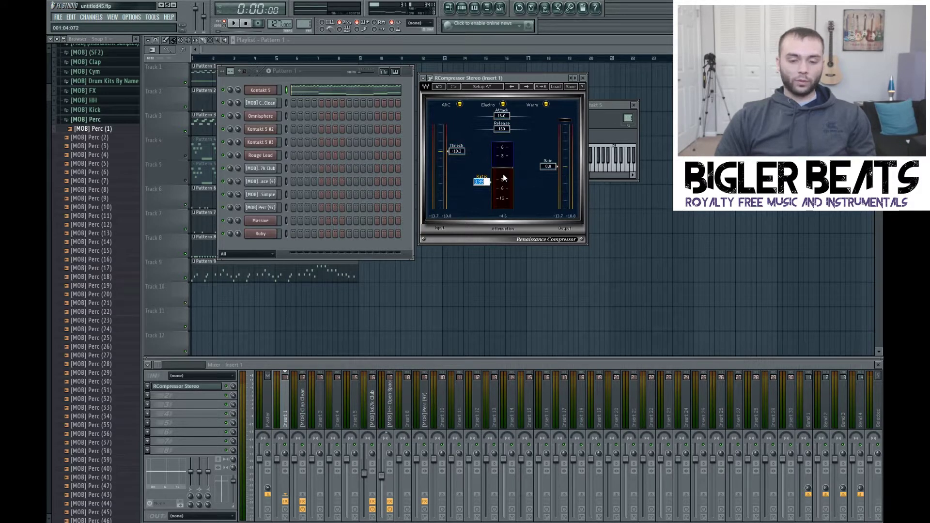
# - Set the RCompressor ratio to 2.00 and the threshold to -16.0, and listen to the pattern with these settings
pyautogui.press('Return')
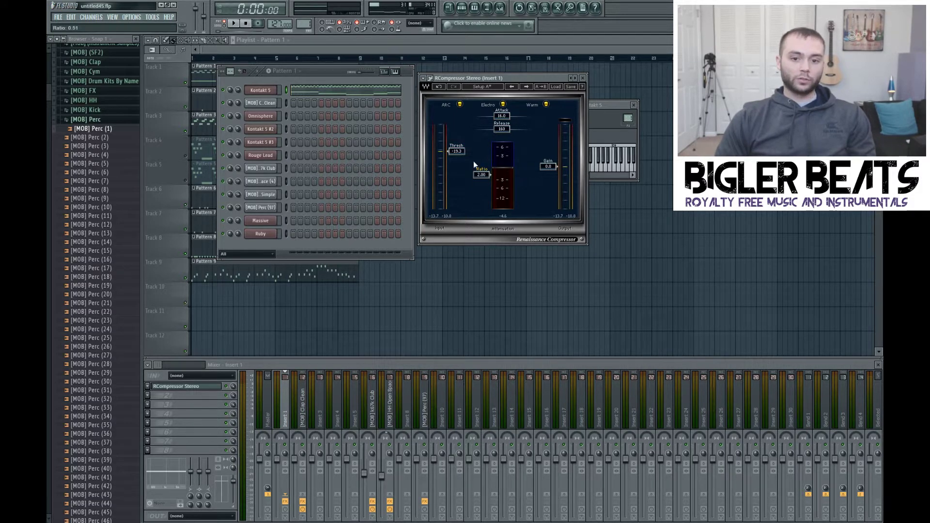
pyautogui.moveTo(454, 150); pyautogui.dragTo(453, 146)
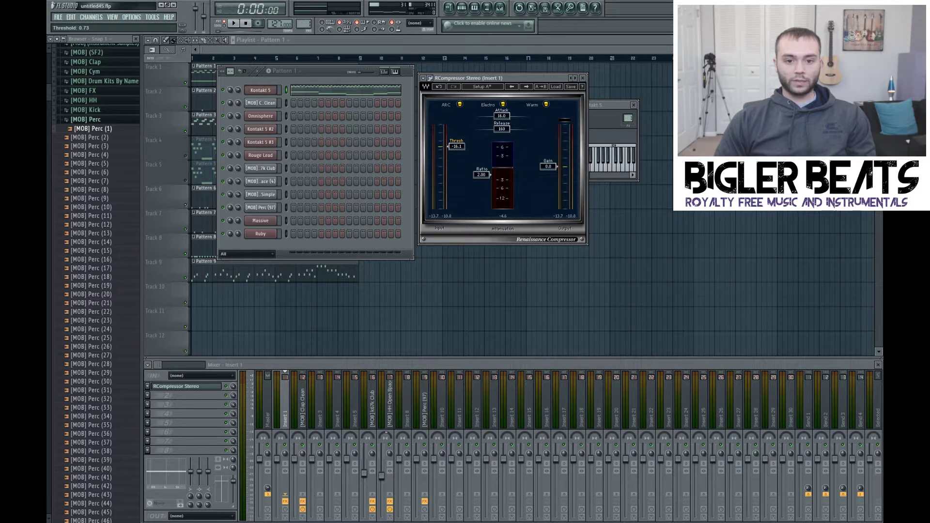
pyautogui.click(239, 25)
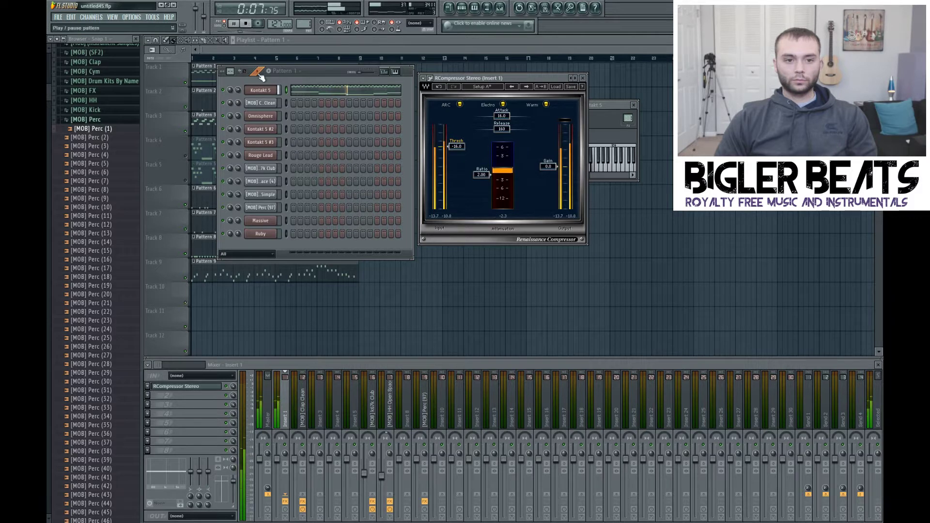
pyautogui.click(247, 24)
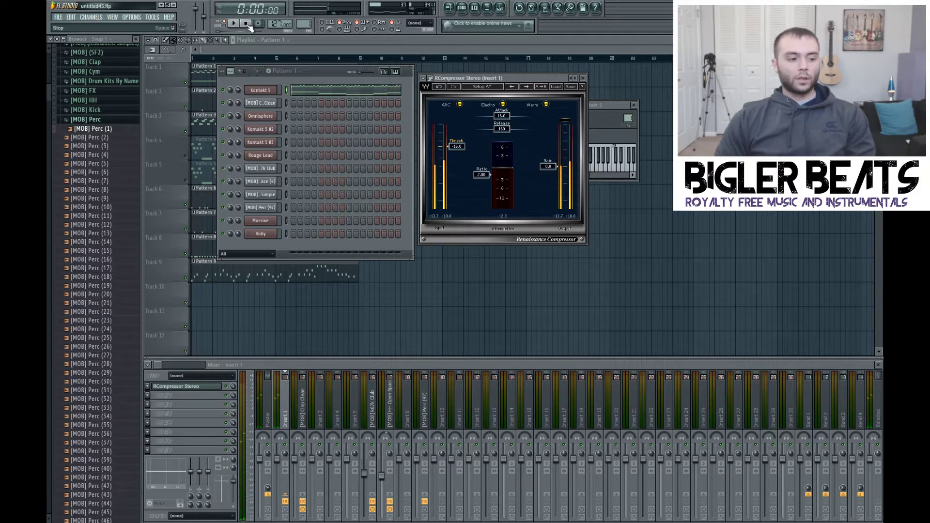